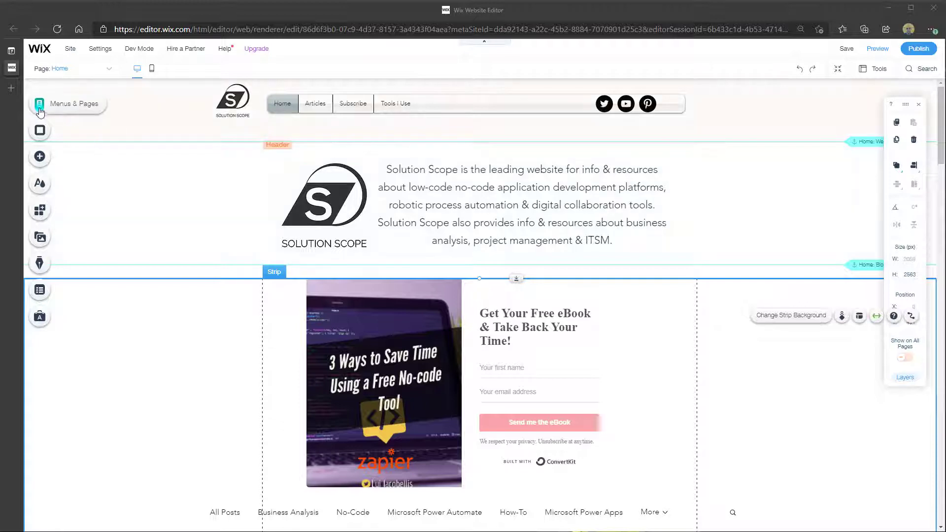
- Move the Articles item below Subscribe in the site menu and view the reordered header menu
click(82, 112)
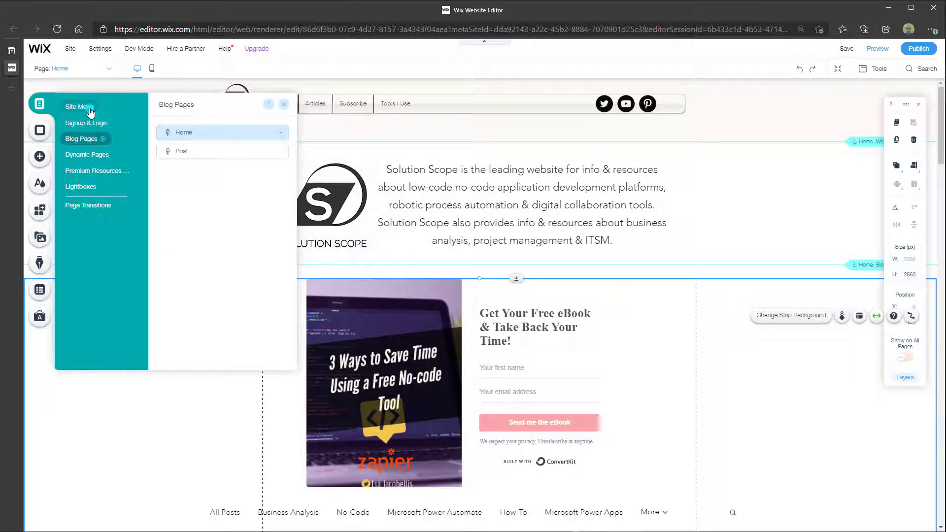
click(84, 106)
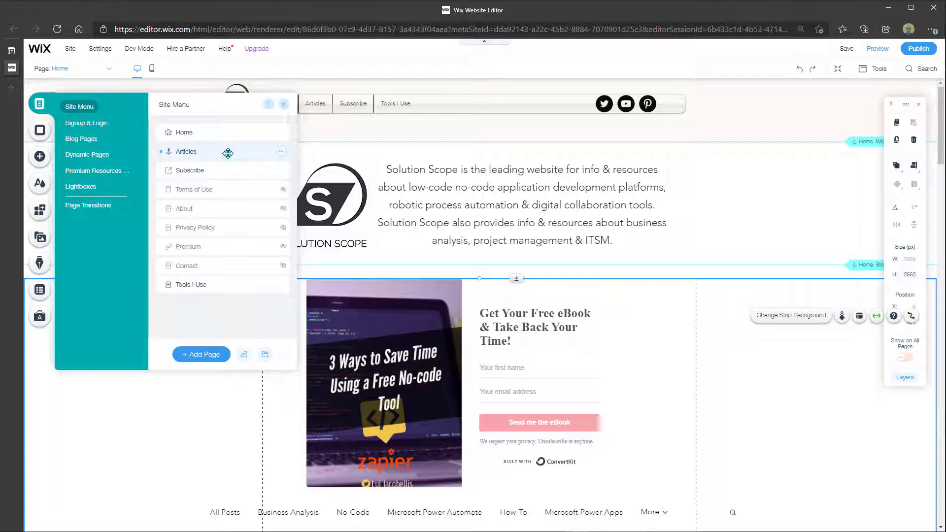
drag(161, 152, 163, 171)
click(212, 172)
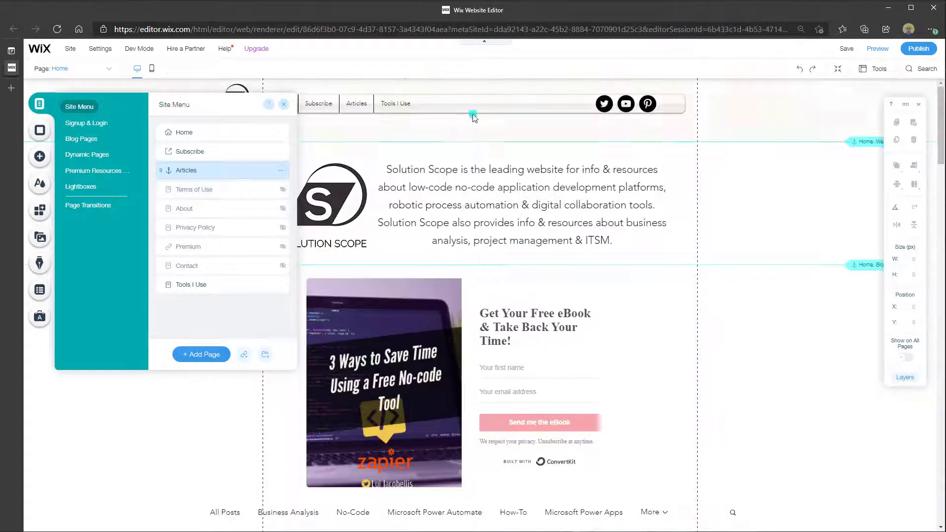
click(279, 105)
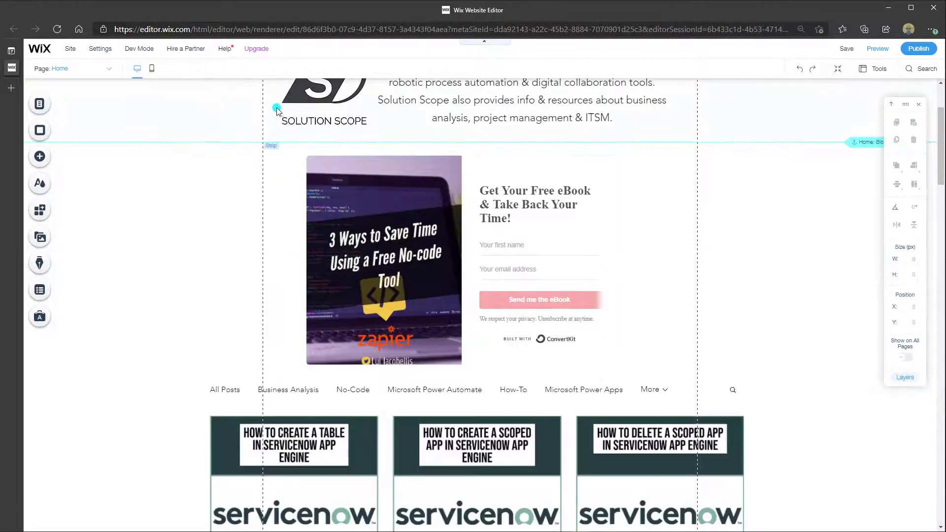
click(310, 162)
scroll(309, 162, up, 3)
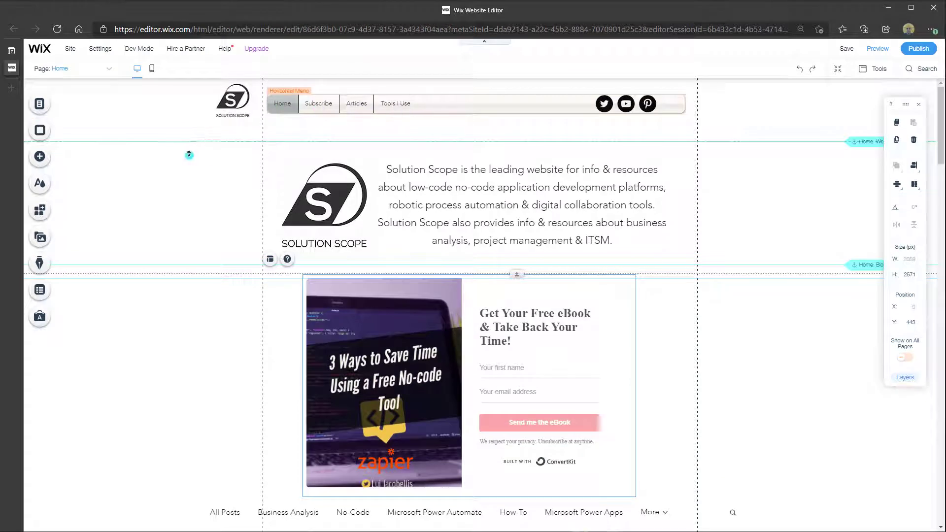
- Move the Subscribe item back below Articles in the site menu
click(42, 107)
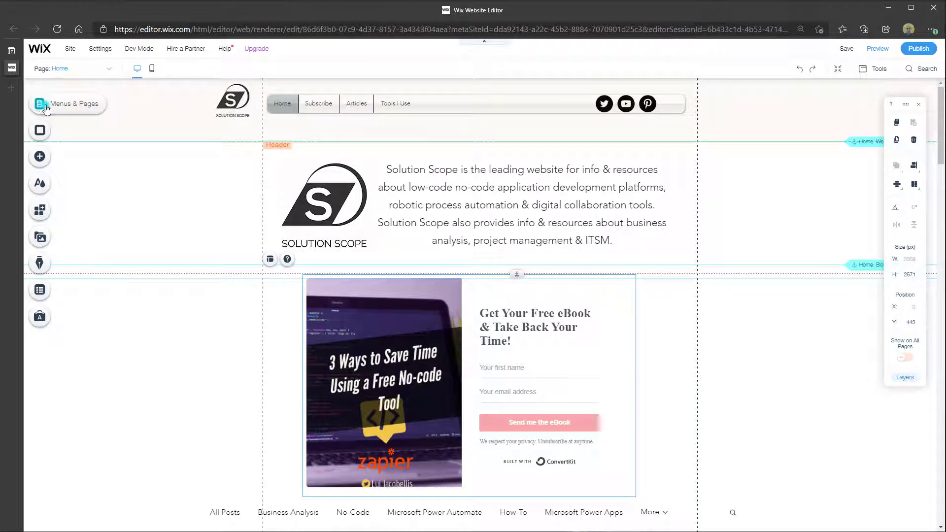
click(72, 107)
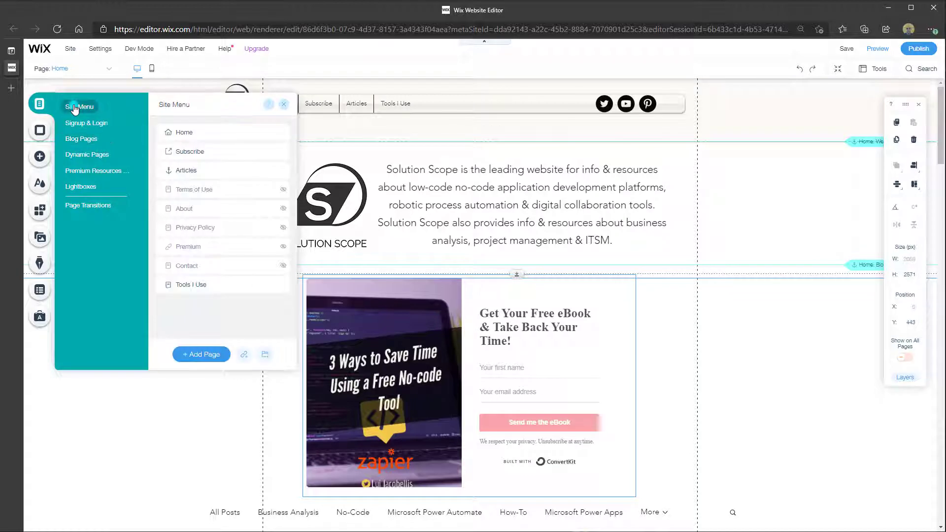
drag(166, 151, 164, 170)
click(284, 104)
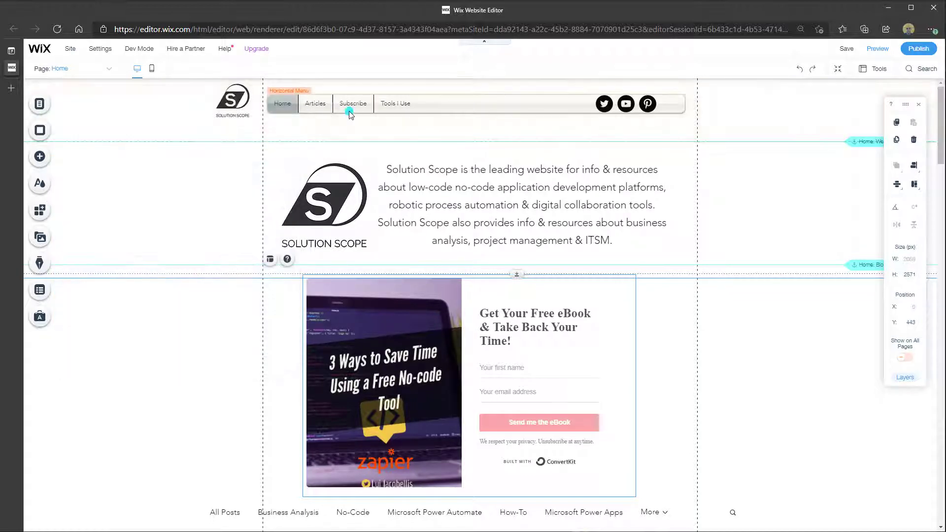
- Add a folder named Best Products to the site menu, directly below Home
click(40, 104)
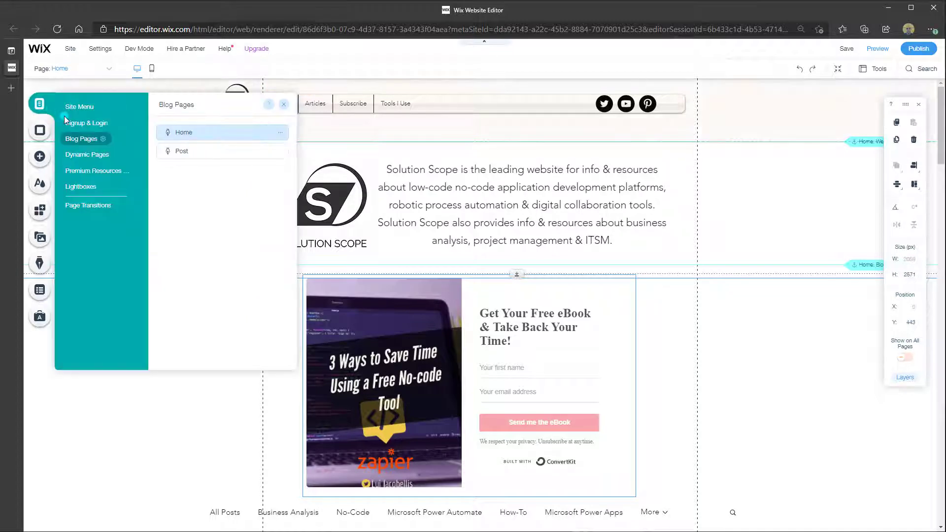
click(73, 109)
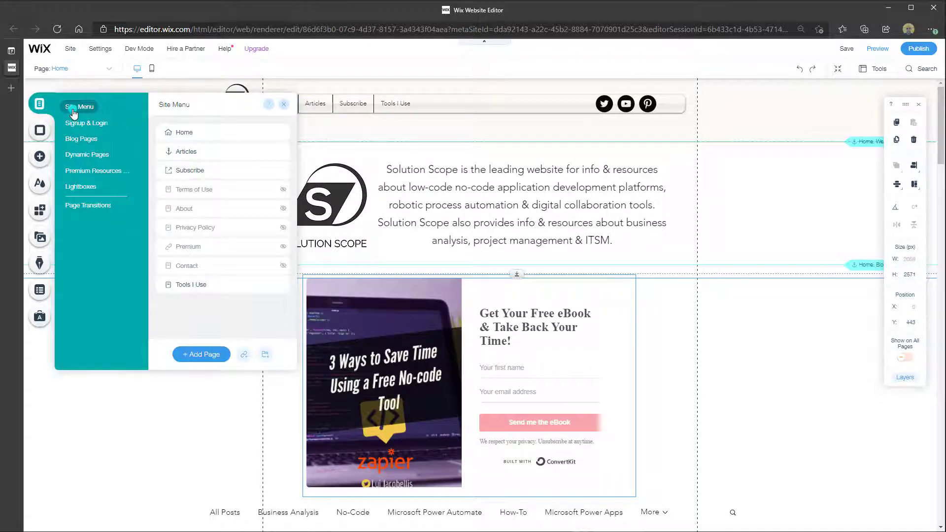
click(244, 345)
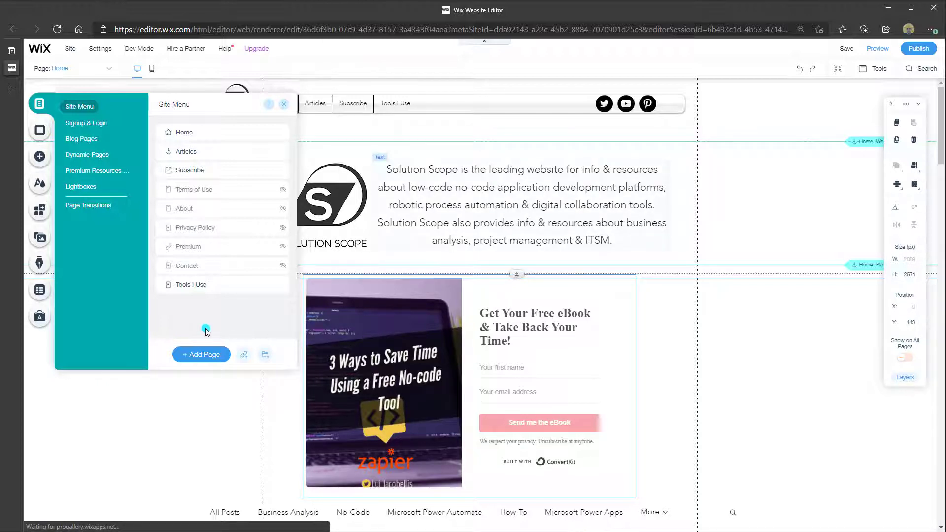
click(266, 356)
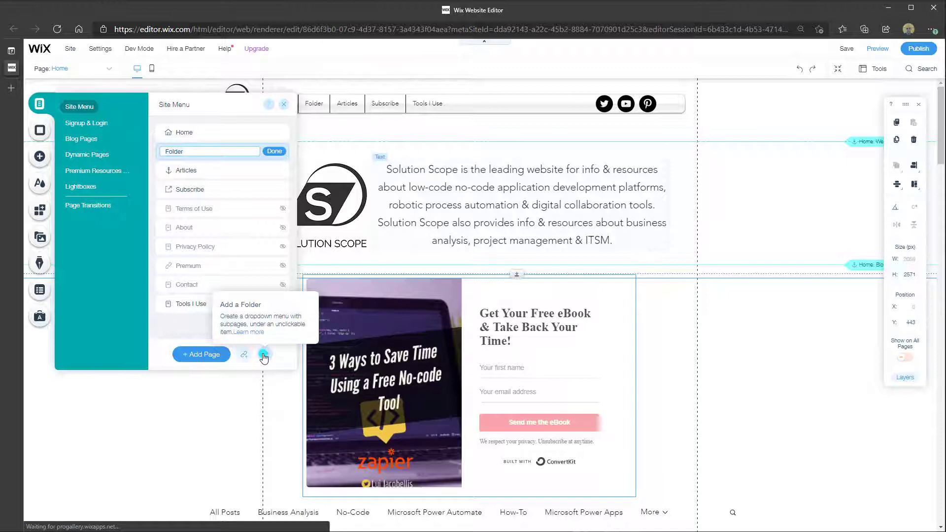
click(276, 151)
click(284, 104)
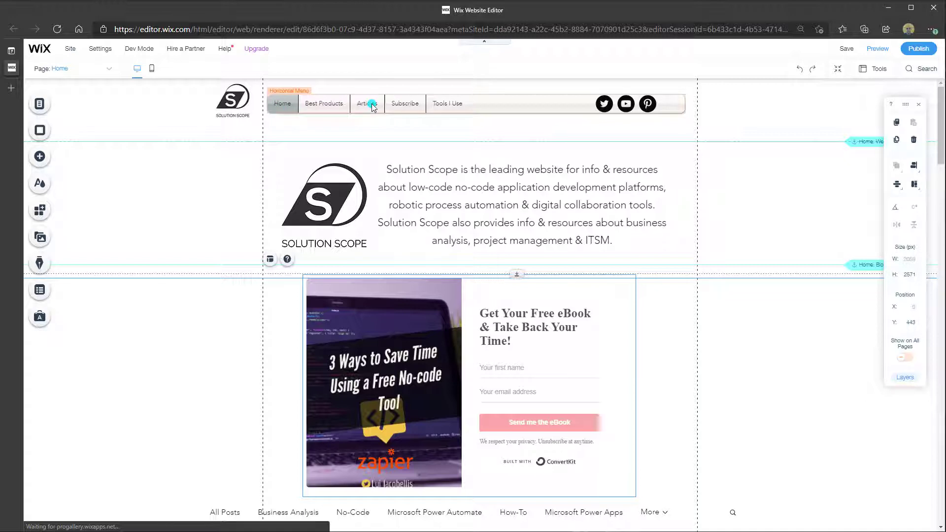
- Preview the site, test the Articles link in the header menu, and return to the editor
click(882, 51)
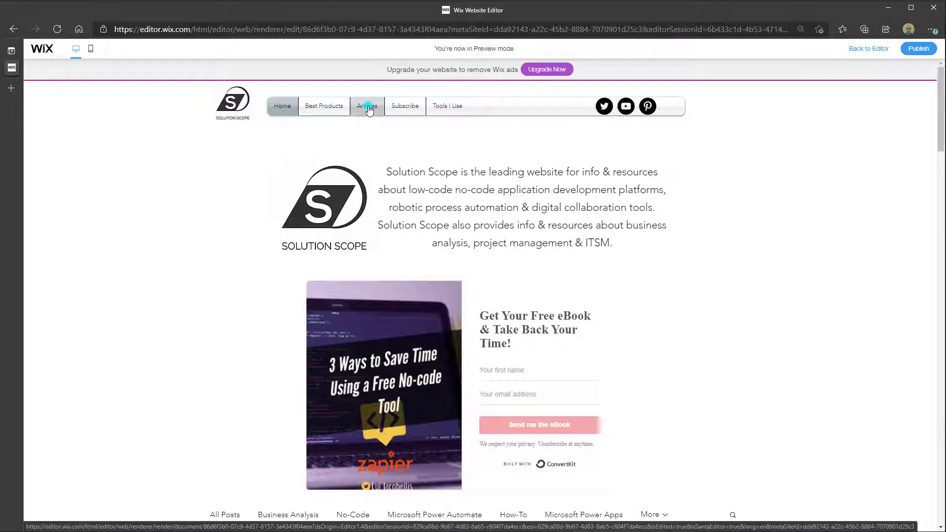
scroll(372, 109, down, 3)
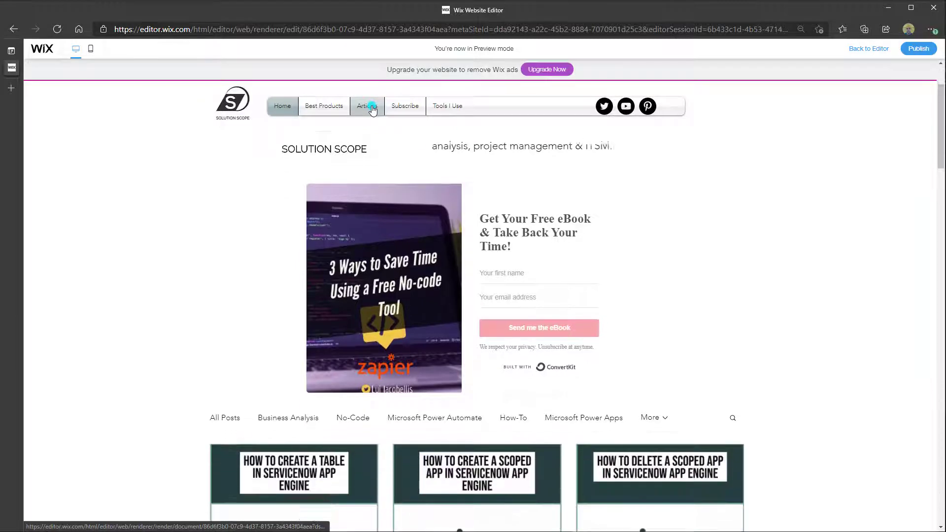
scroll(453, 454, up, 3)
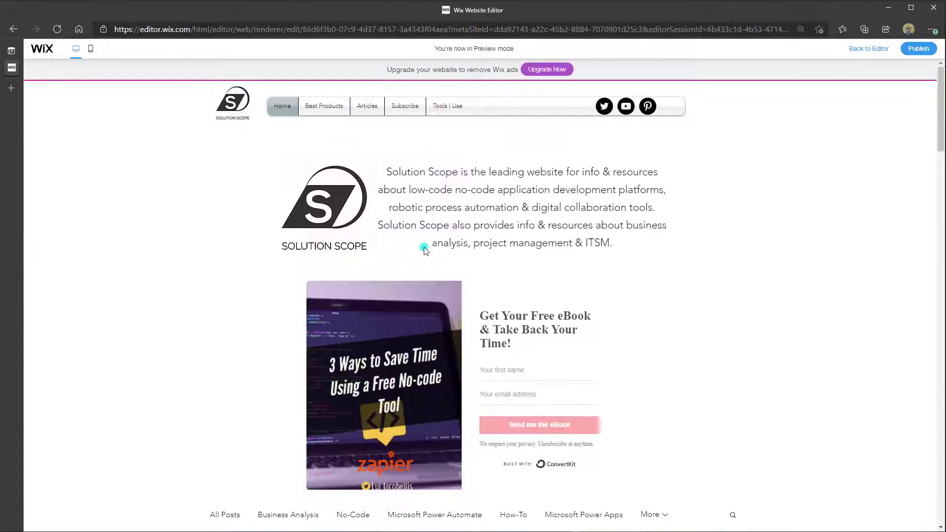
click(881, 50)
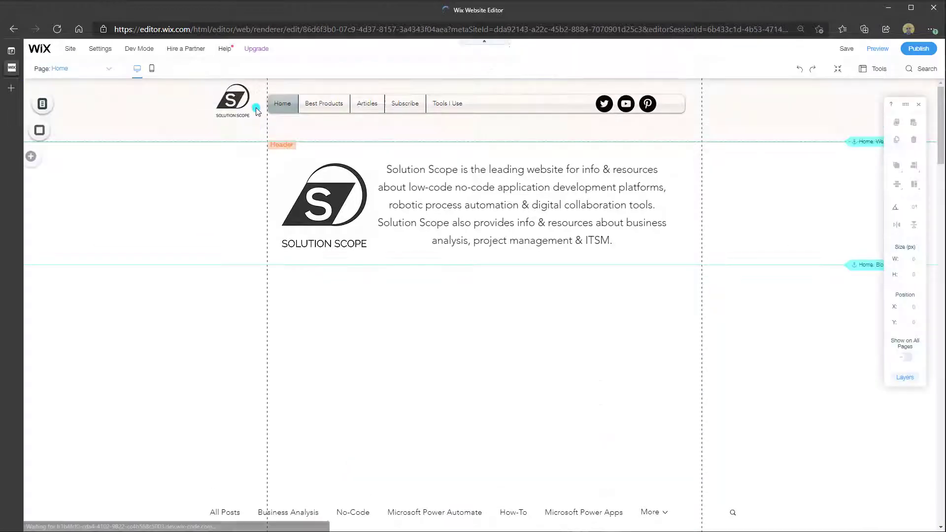
- Add a blank page named Microsoft to the site menu
click(40, 109)
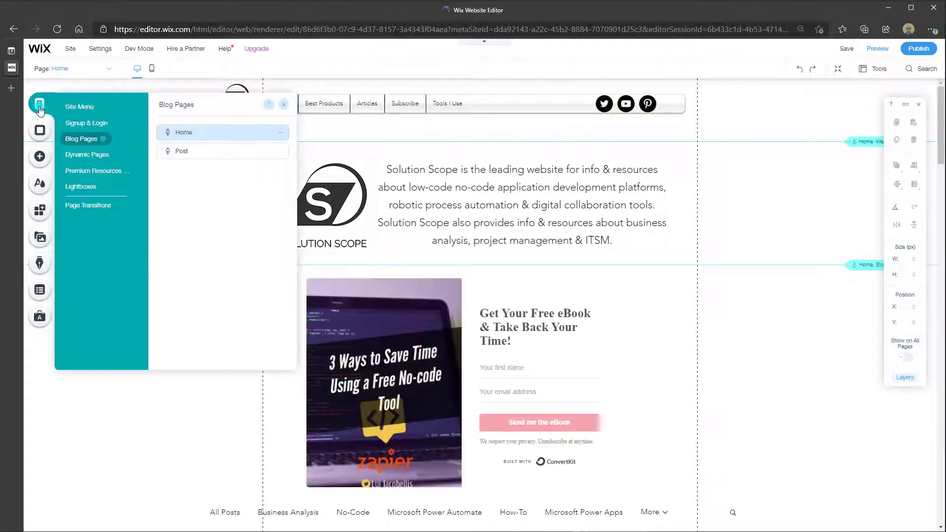
click(72, 107)
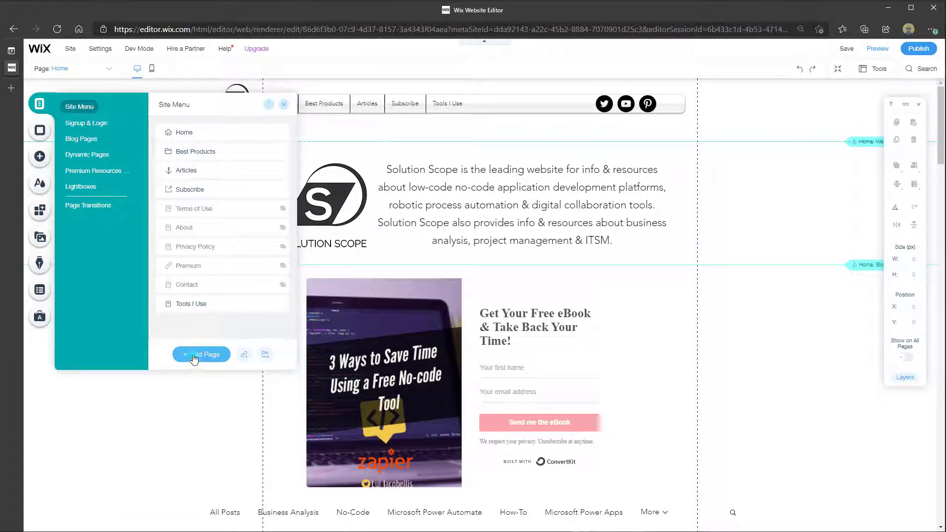
click(195, 358)
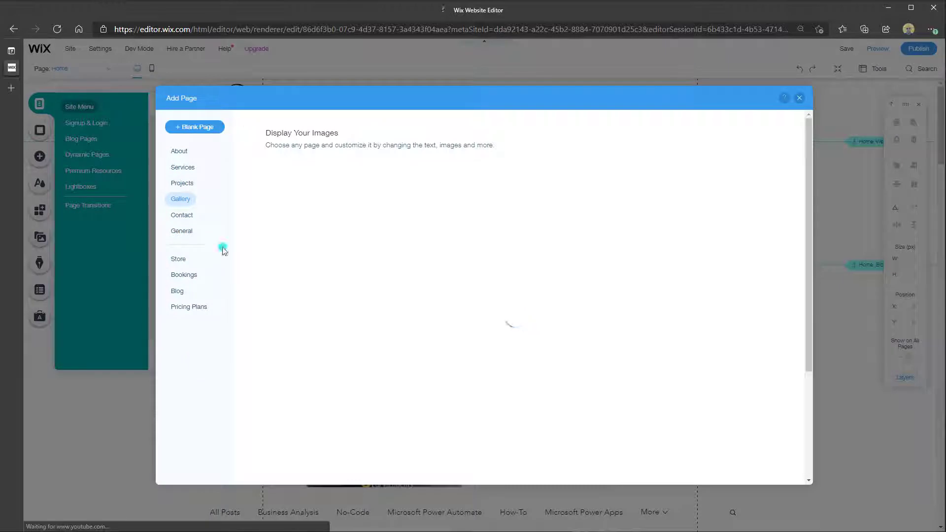
click(197, 129)
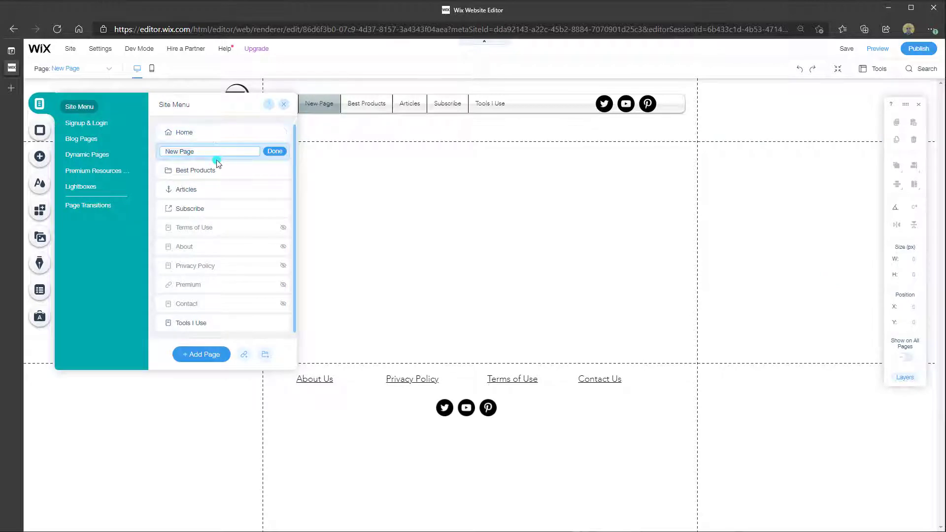
text(Microsoft)
click(274, 155)
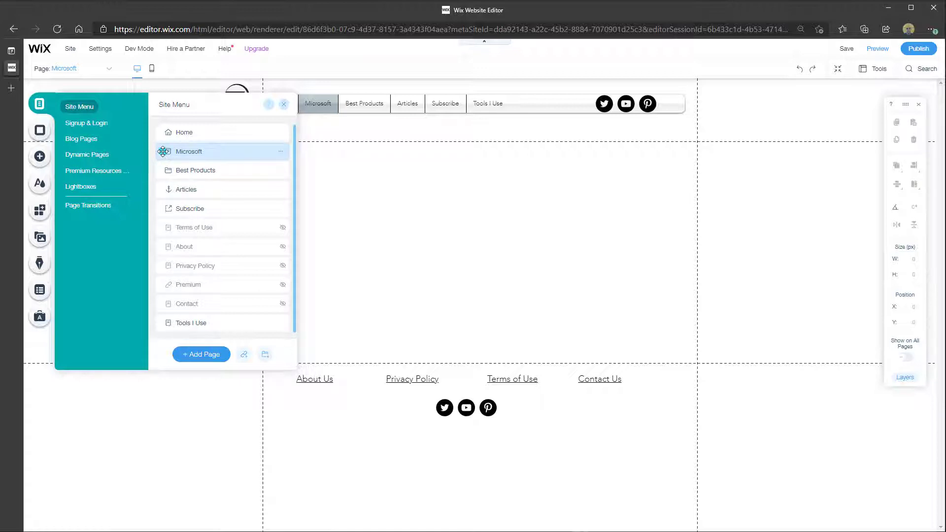
- Nest the Microsoft page under the Best Products folder in the site menu
drag(161, 153, 186, 167)
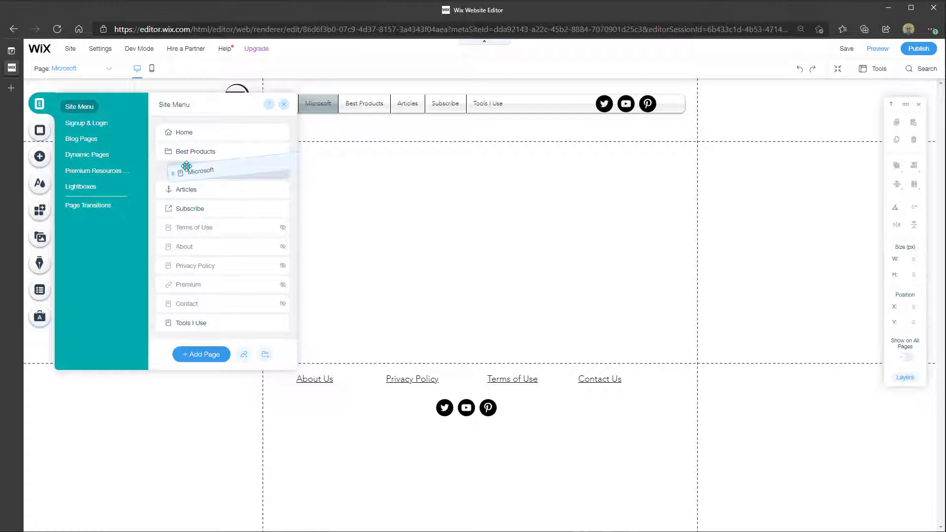
drag(186, 167, 179, 171)
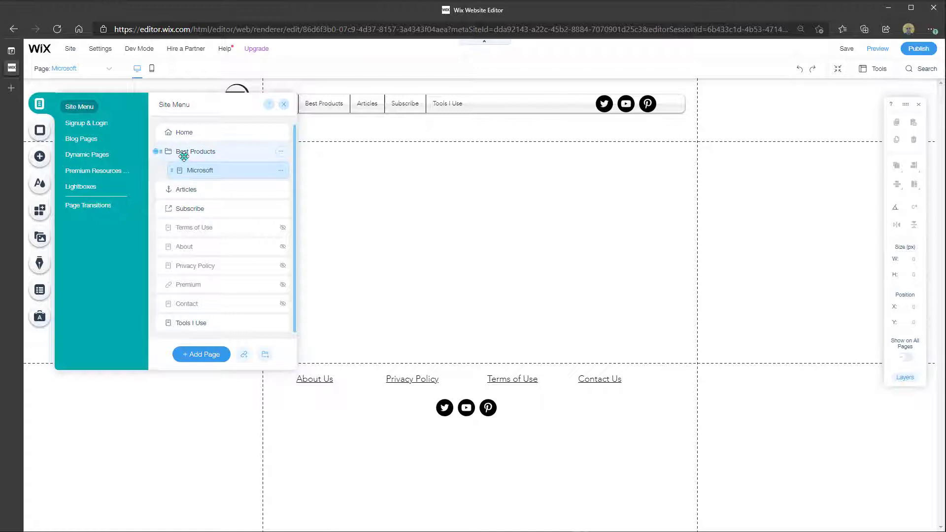
right_click(285, 106)
click(285, 106)
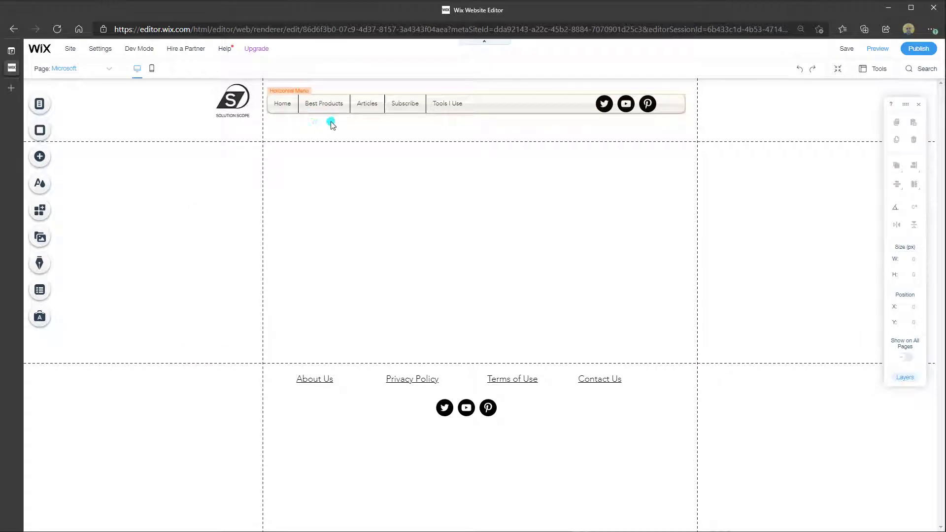
- Preview the site, open Microsoft from the Best Products dropdown, and return to the editor
click(878, 49)
mouse_move(319, 119)
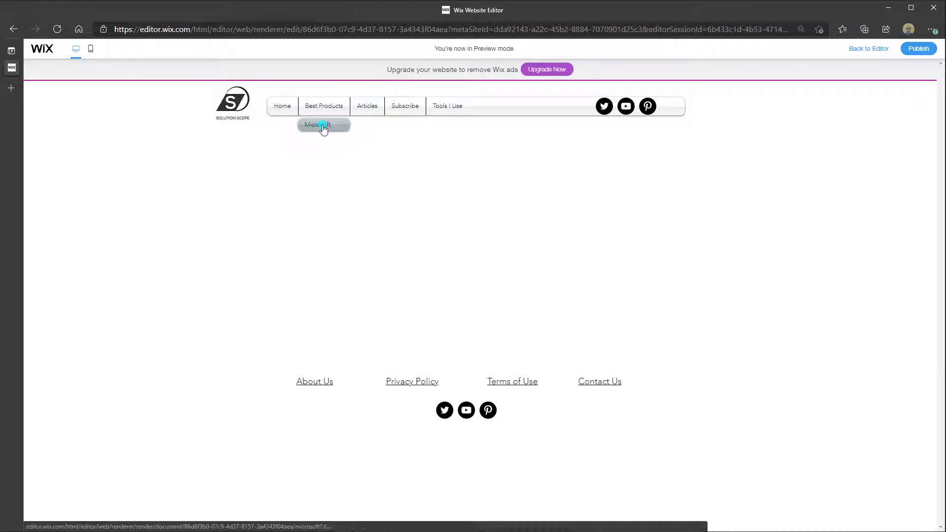
click(316, 126)
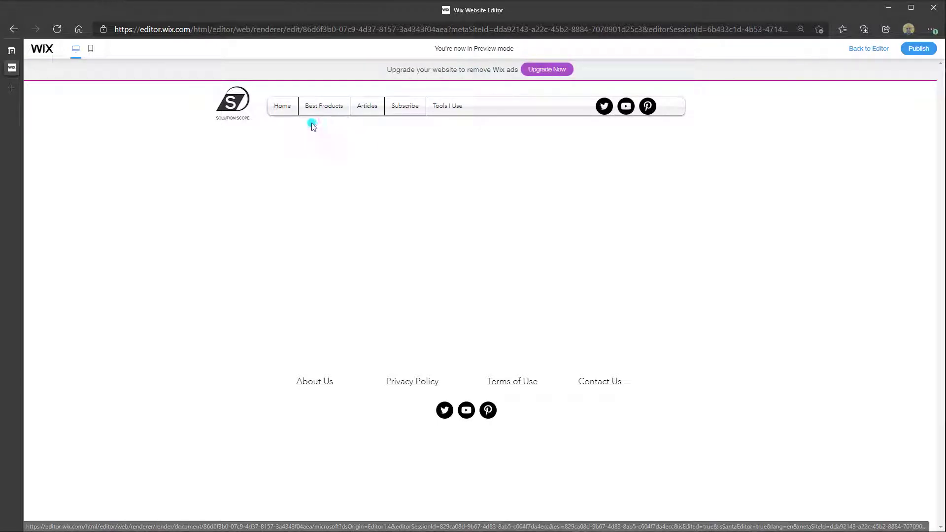
mouse_move(323, 126)
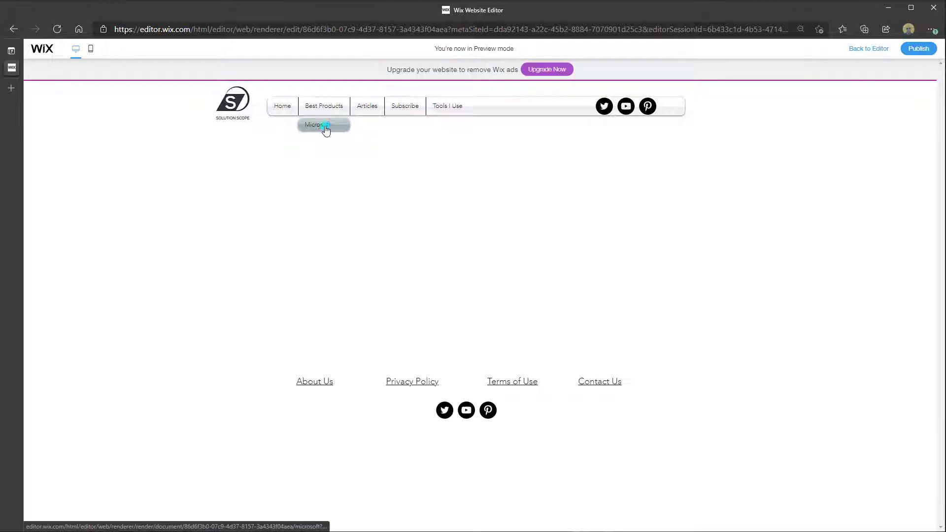
click(856, 48)
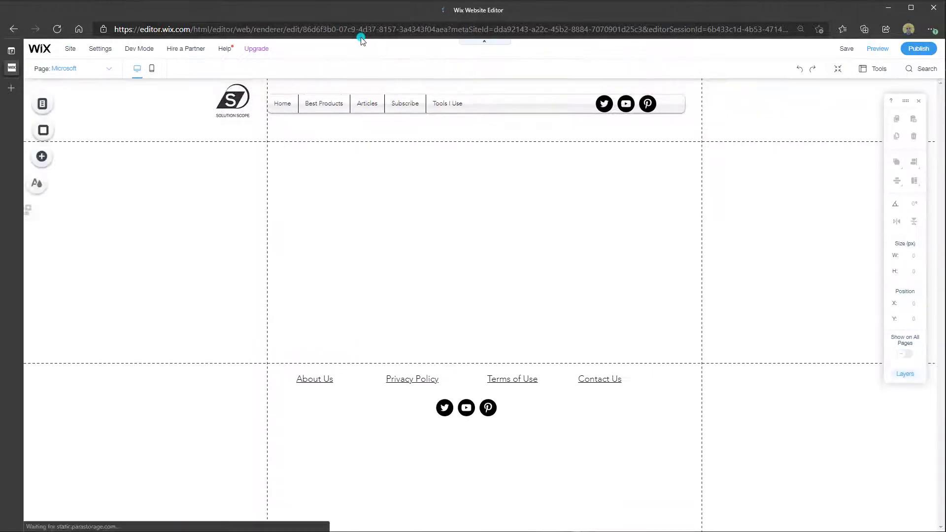
- Move the Microsoft page out of Best Products to the top level and make the Best Products folder a subpage of Home
click(39, 104)
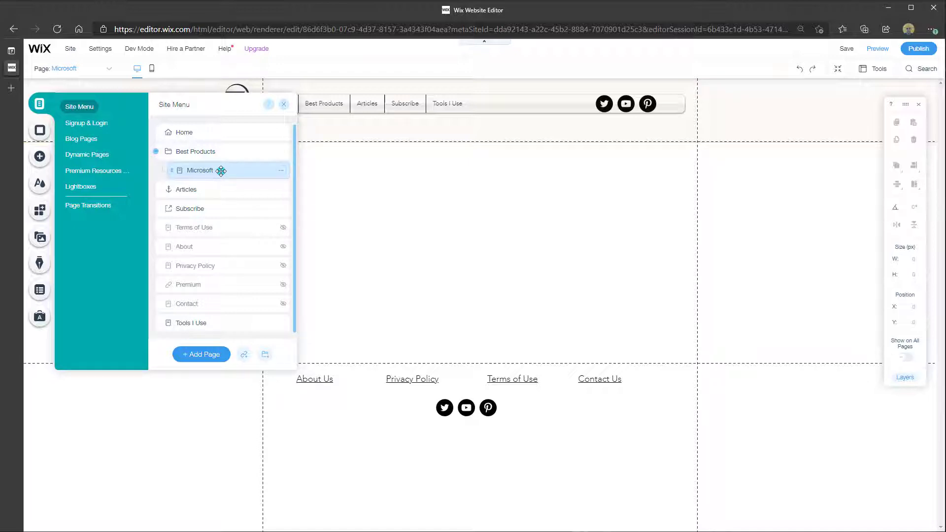
drag(217, 171, 178, 172)
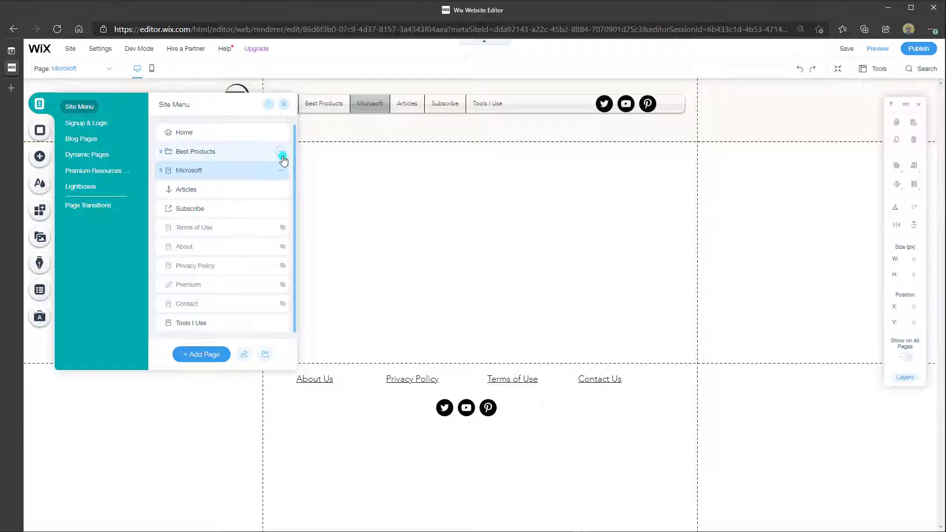
click(281, 154)
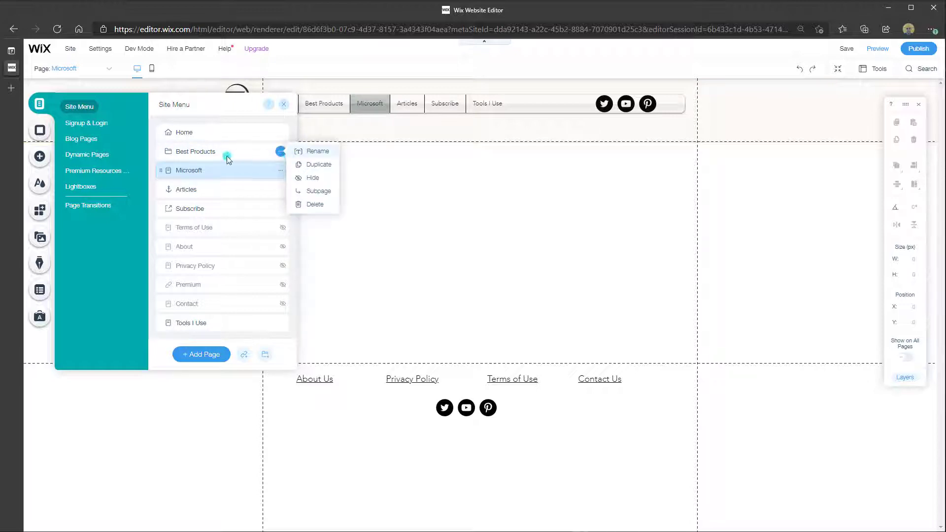
click(317, 194)
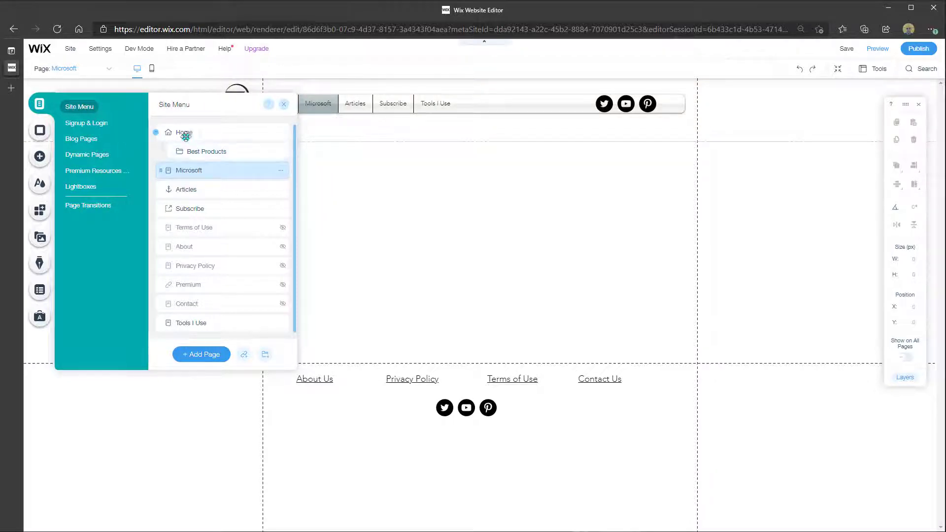
click(289, 103)
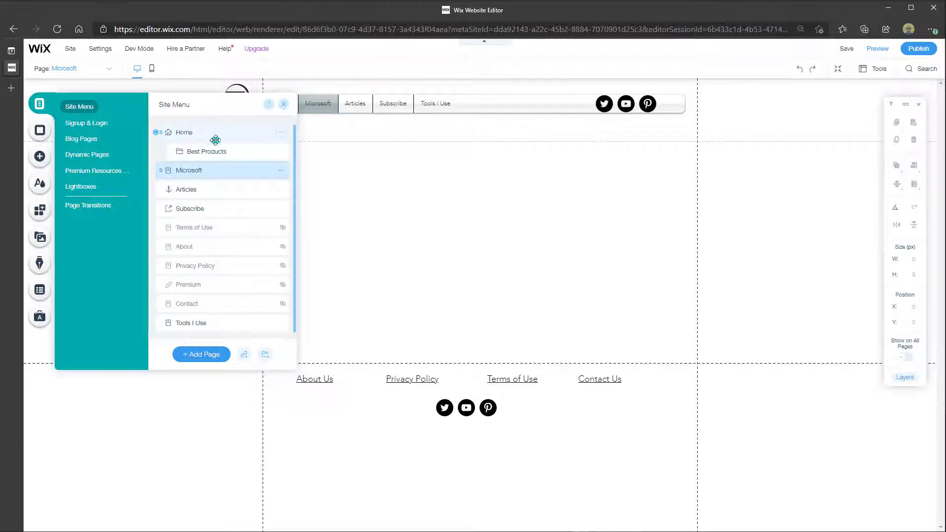
click(284, 104)
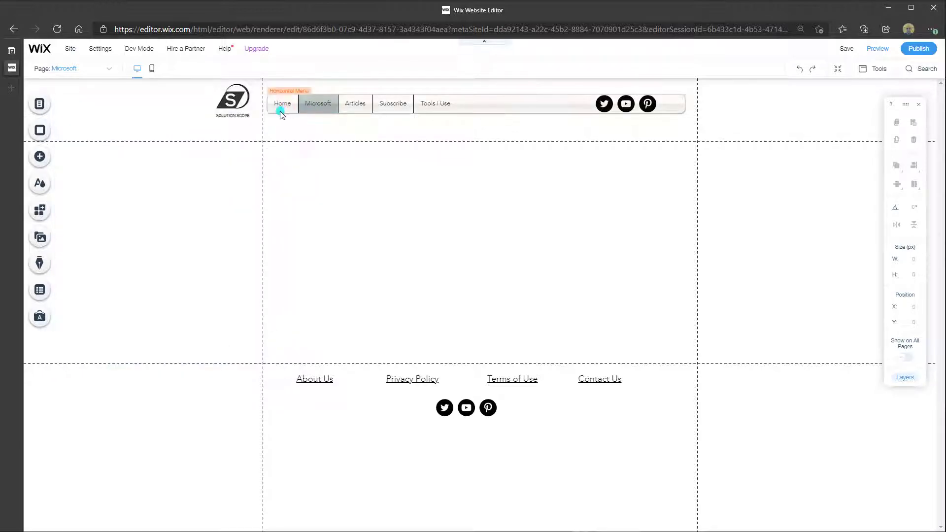
- Preview the site, check the dropdown under Home in the header menu, and return to the editor
click(882, 51)
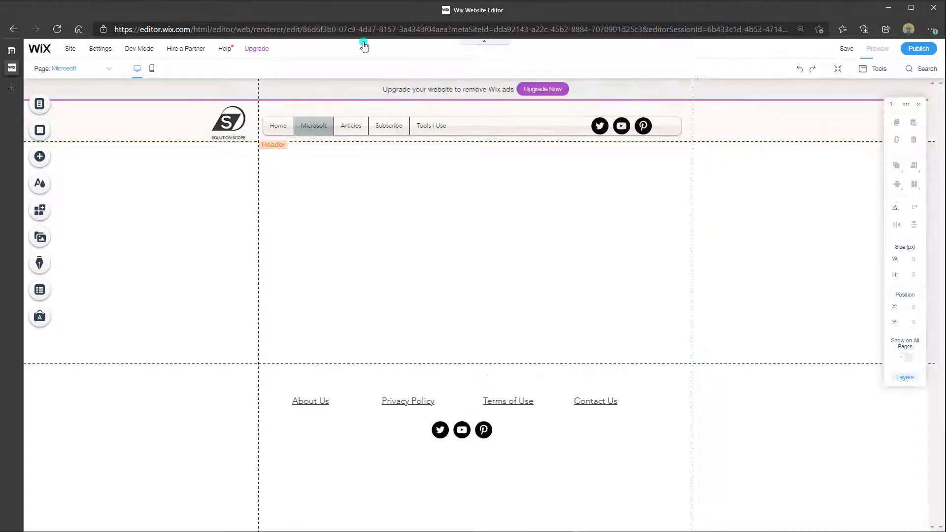
mouse_move(283, 109)
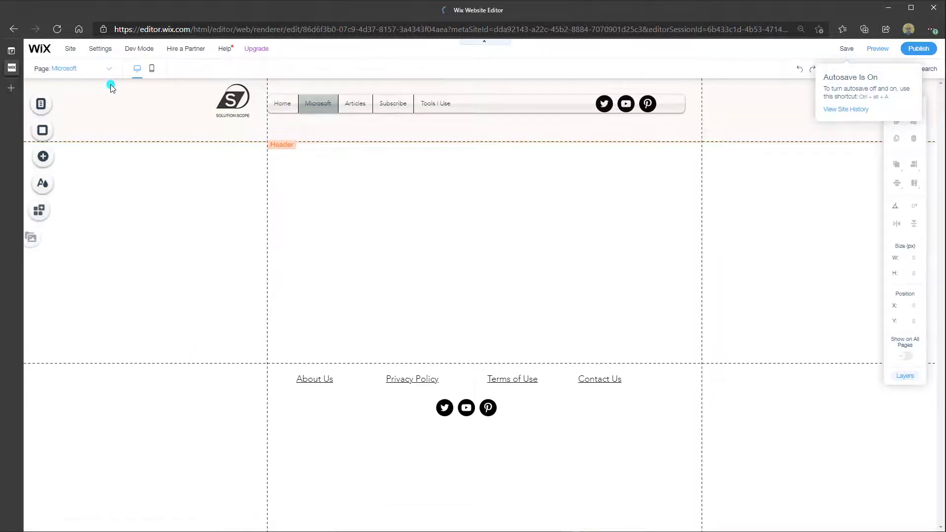
- Make the Best Products folder a main page again in the site menu and nest the Microsoft page under it
click(42, 111)
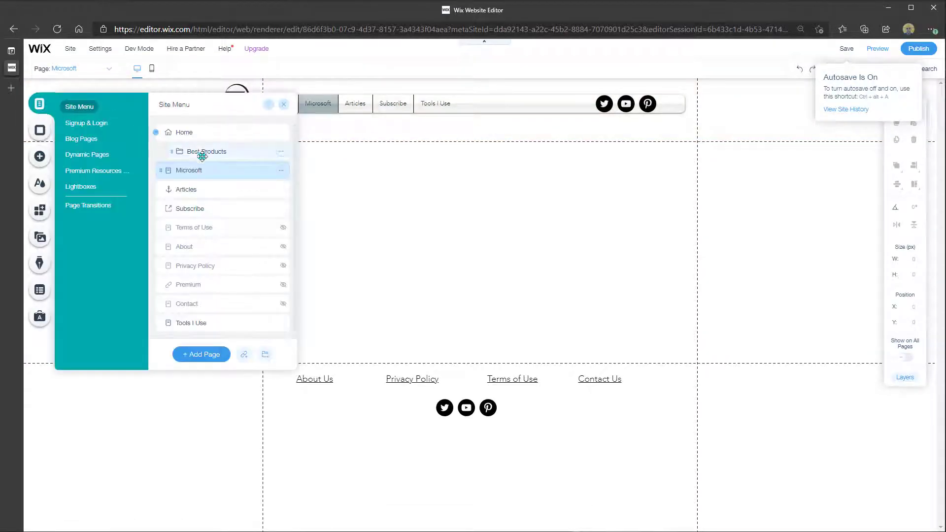
click(281, 152)
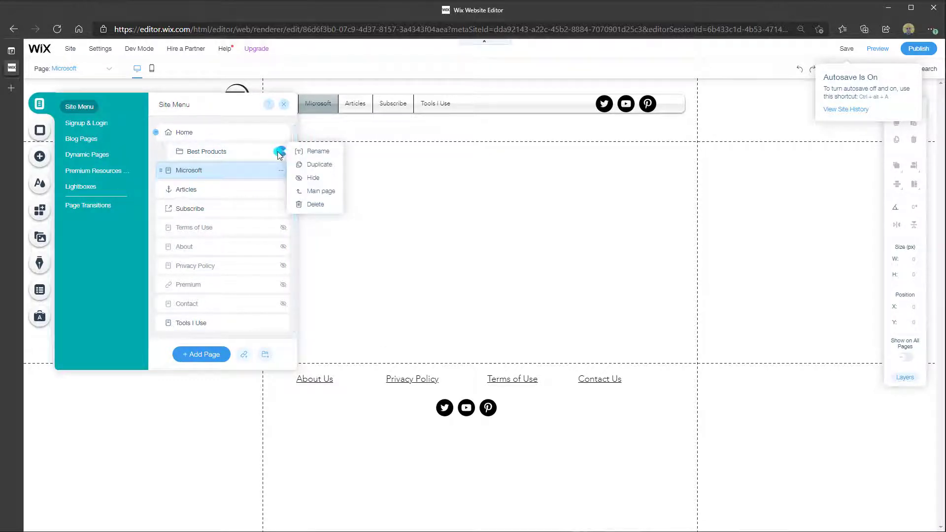
click(327, 193)
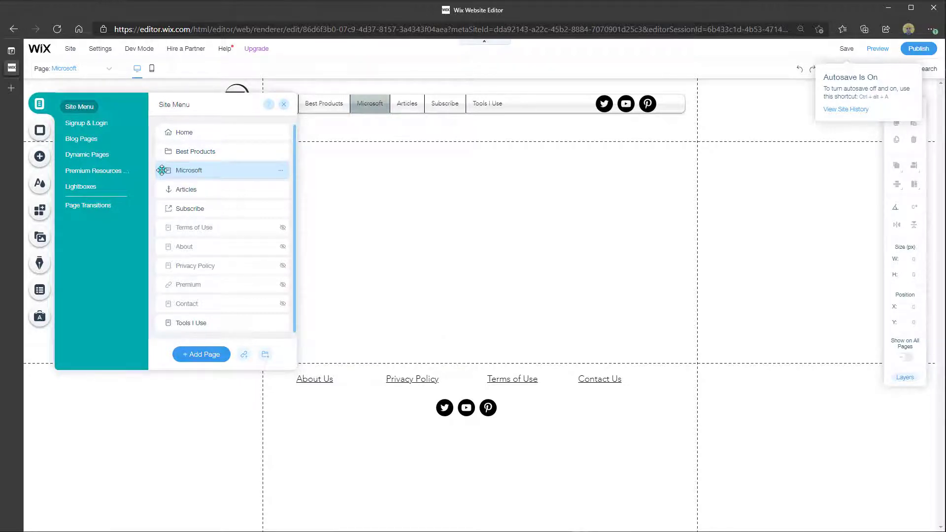
drag(161, 170, 203, 171)
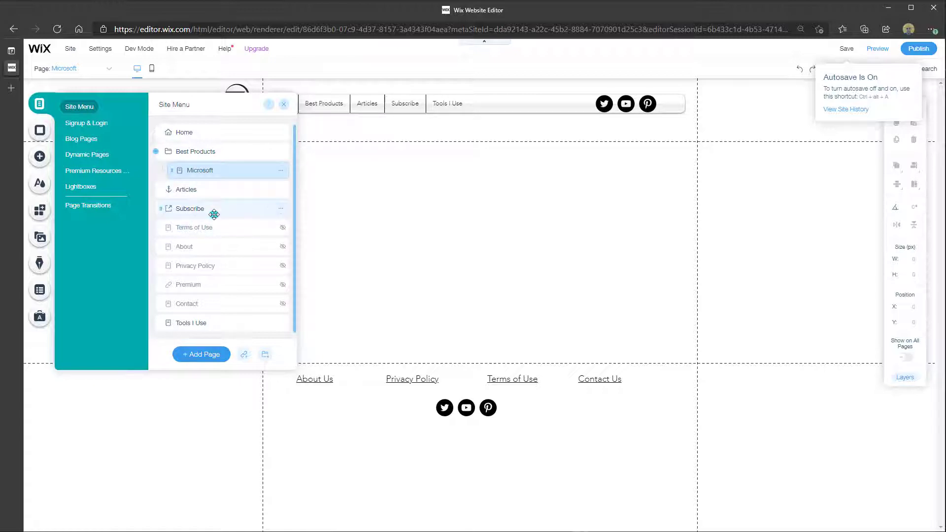
scroll(212, 219, down, 1)
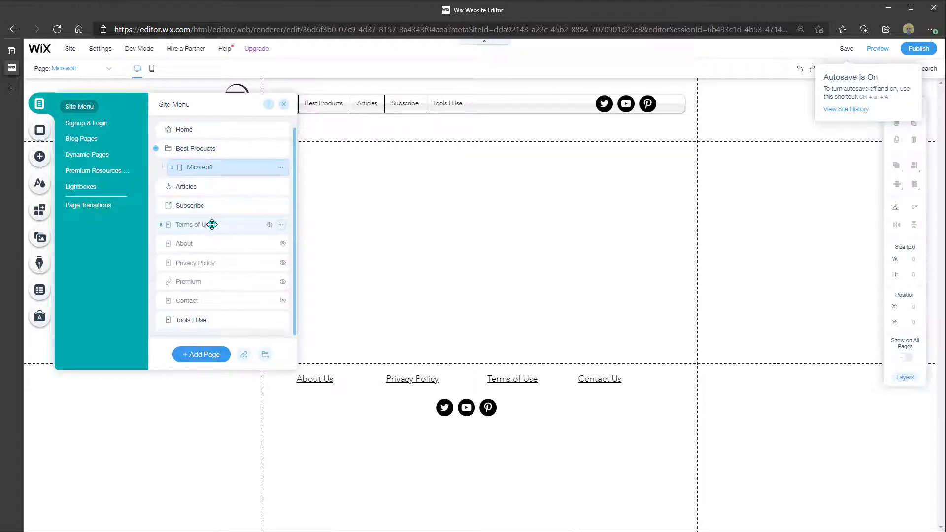
click(243, 355)
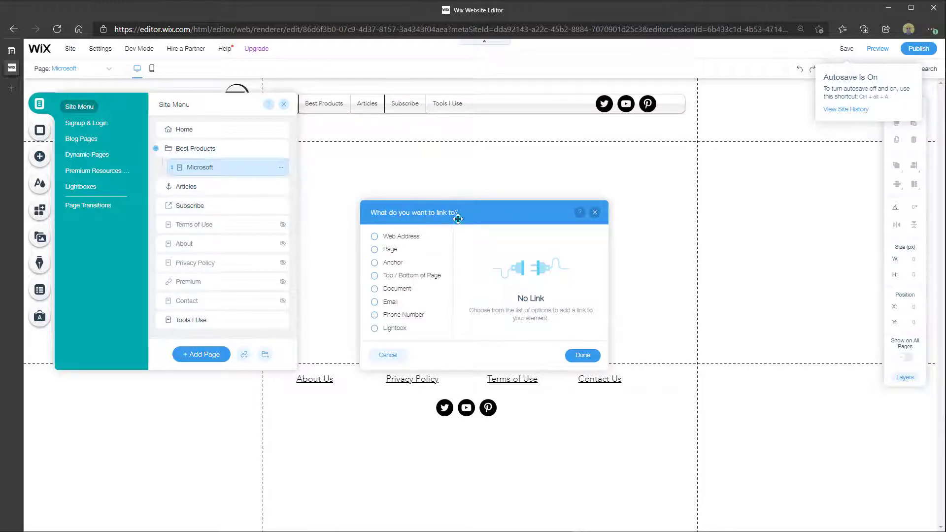
click(391, 241)
click(394, 239)
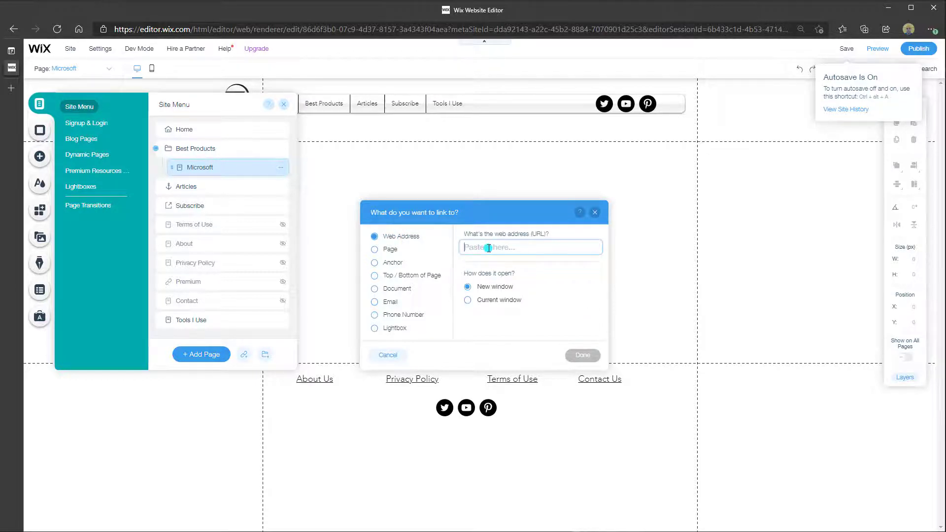
text(www.t)
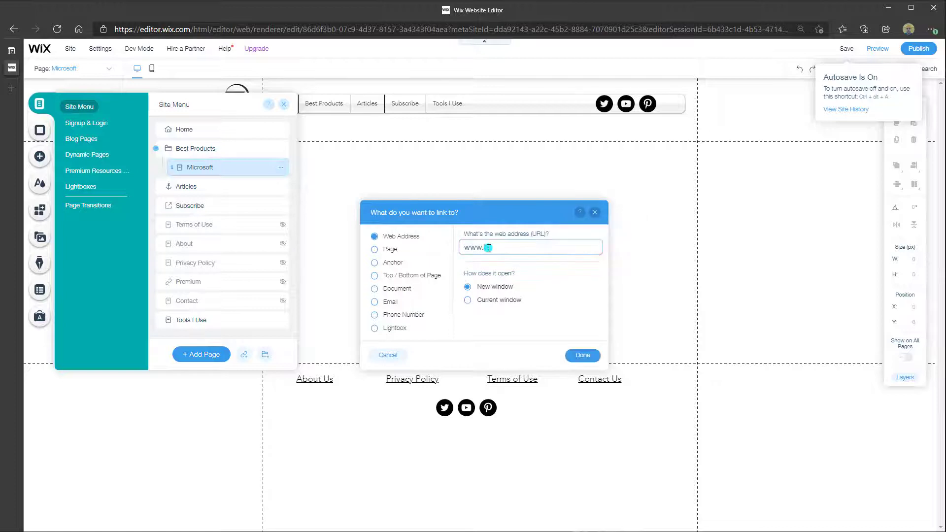
text(en.ca)
click(586, 357)
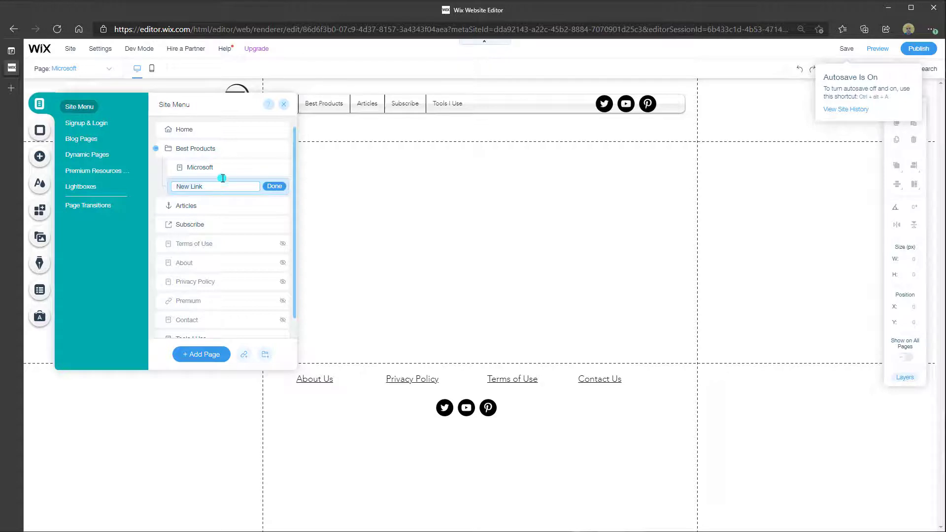
text(TSN)
click(274, 187)
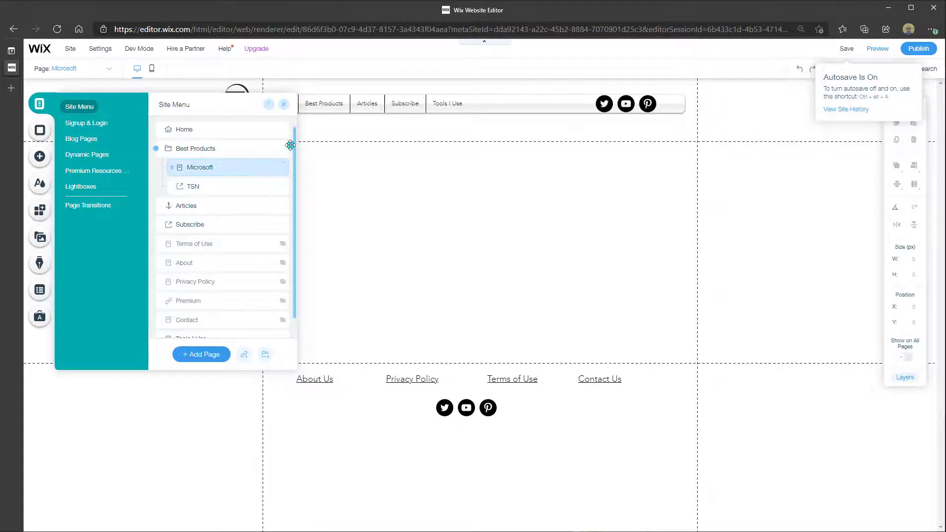
- Preview the site, open the TSN link from the Best Products dropdown, and return to the editor
click(282, 106)
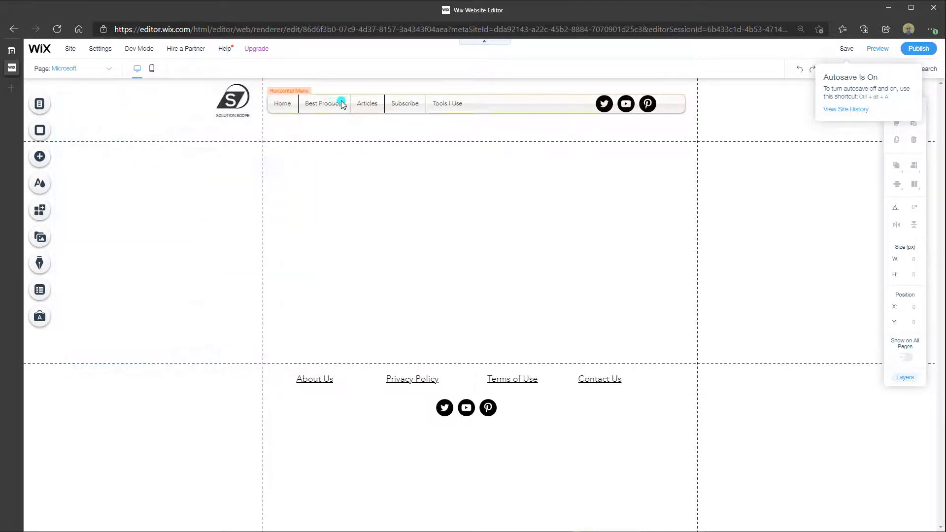
click(884, 52)
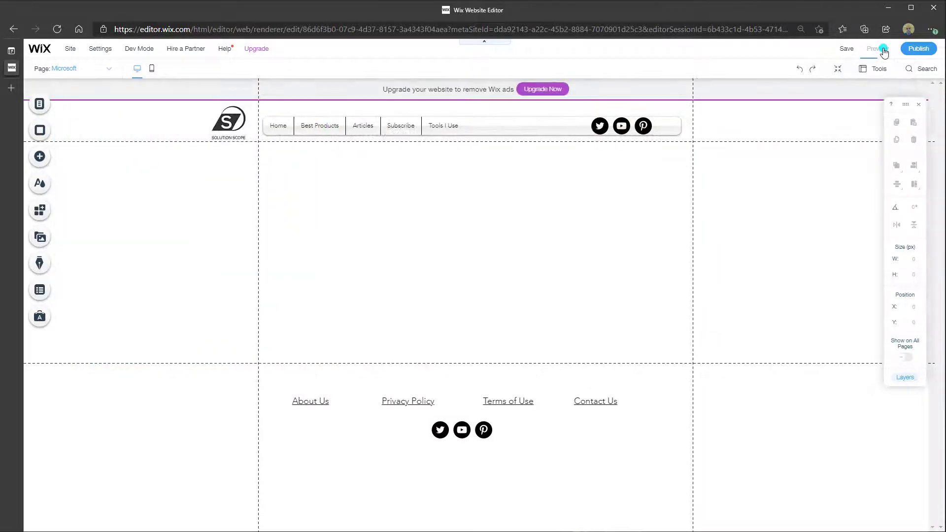
mouse_move(326, 109)
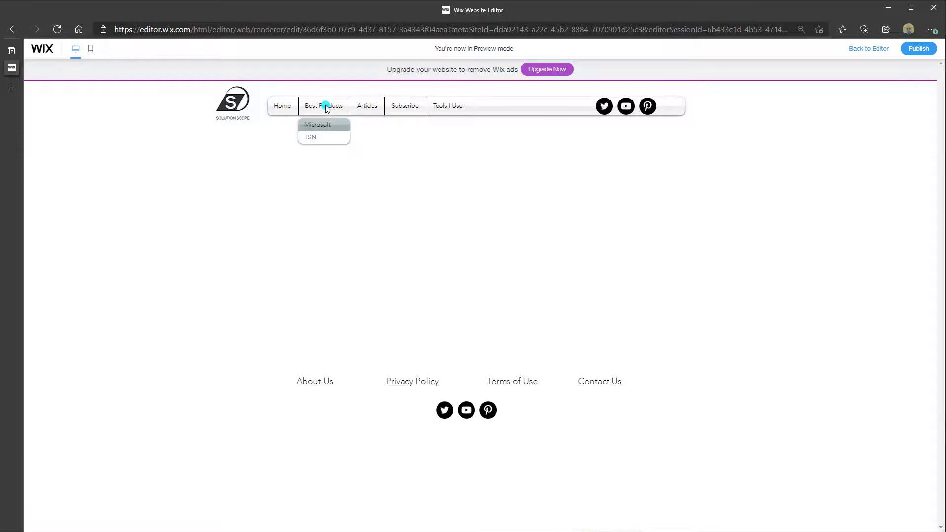
click(311, 142)
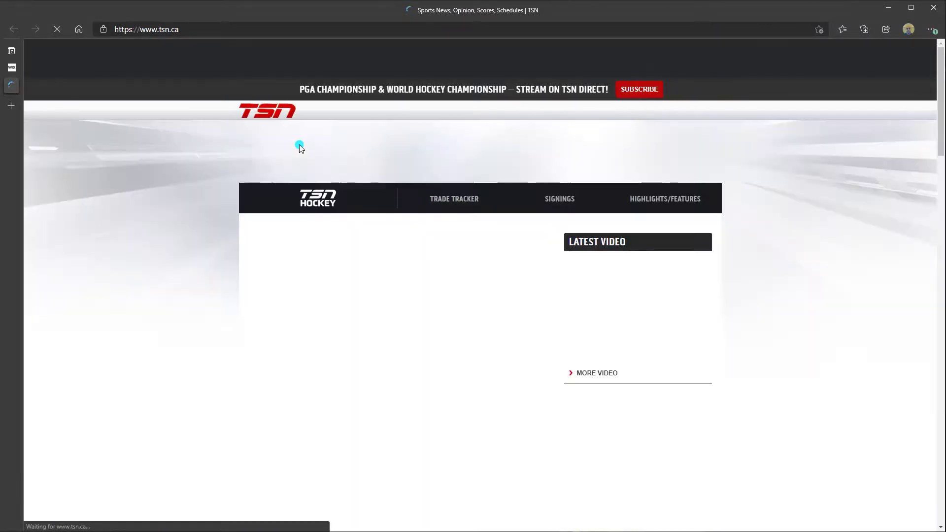
click(11, 67)
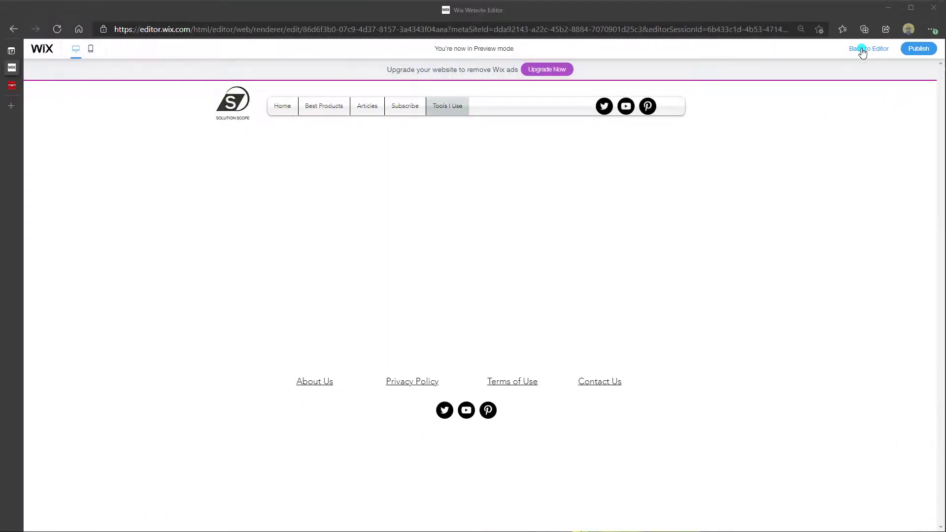
click(860, 49)
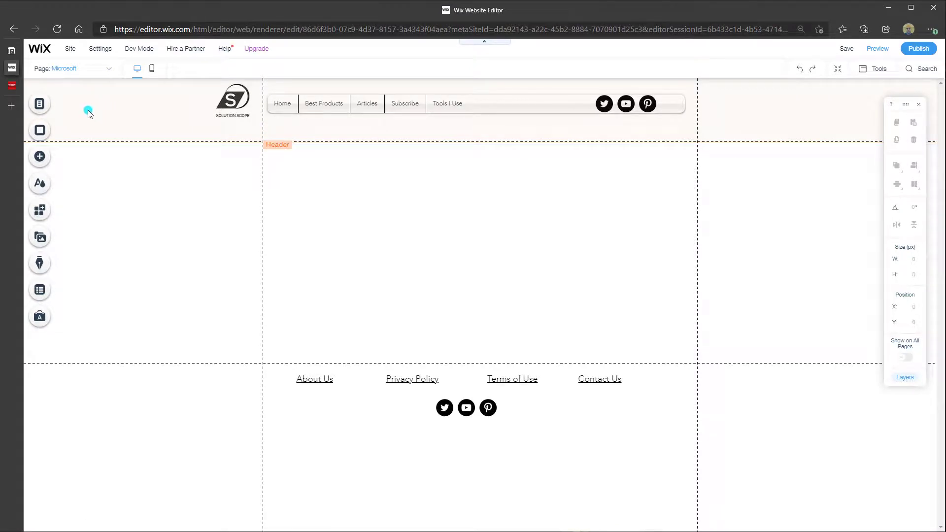
- Open the link settings of the TSN item under Best Products in the site menu
click(45, 107)
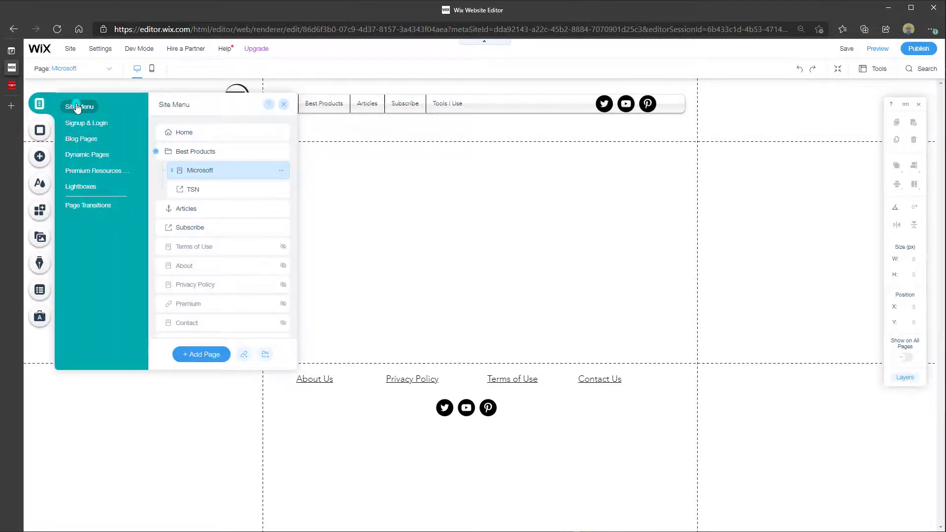
click(226, 192)
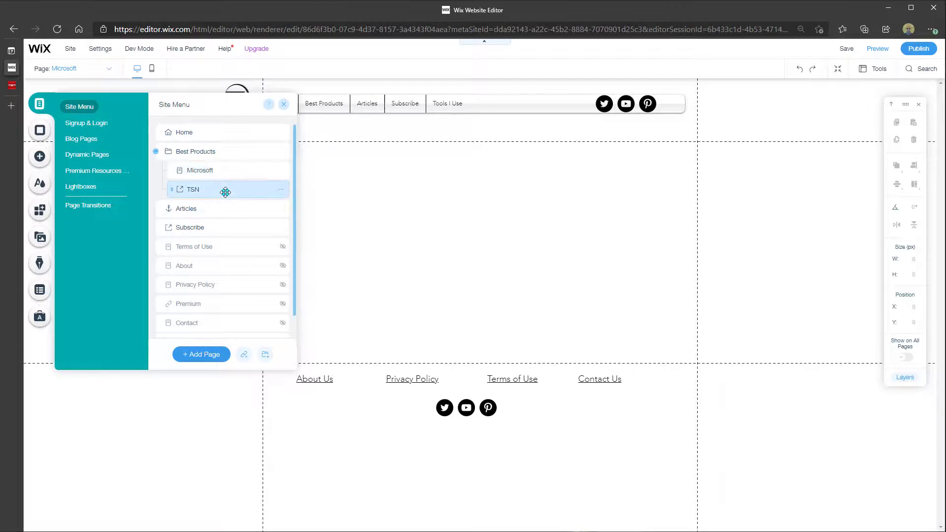
click(281, 191)
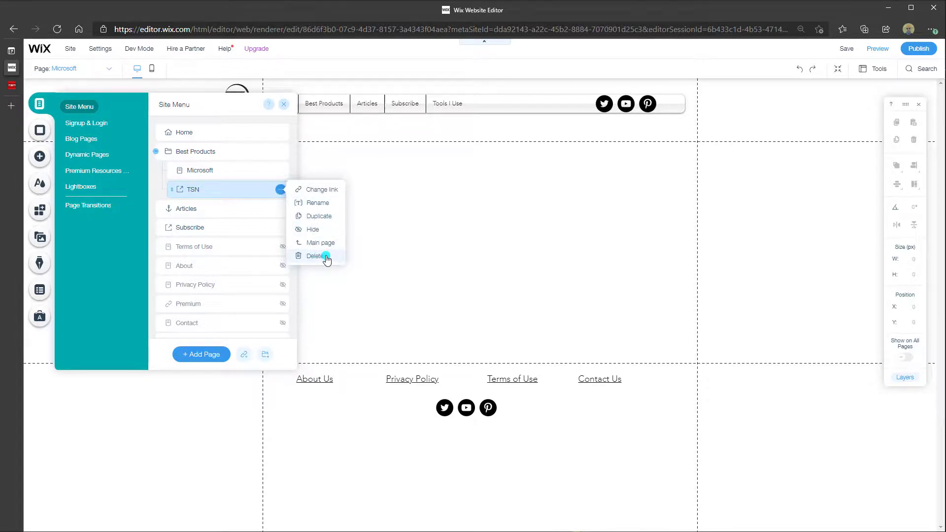
click(326, 192)
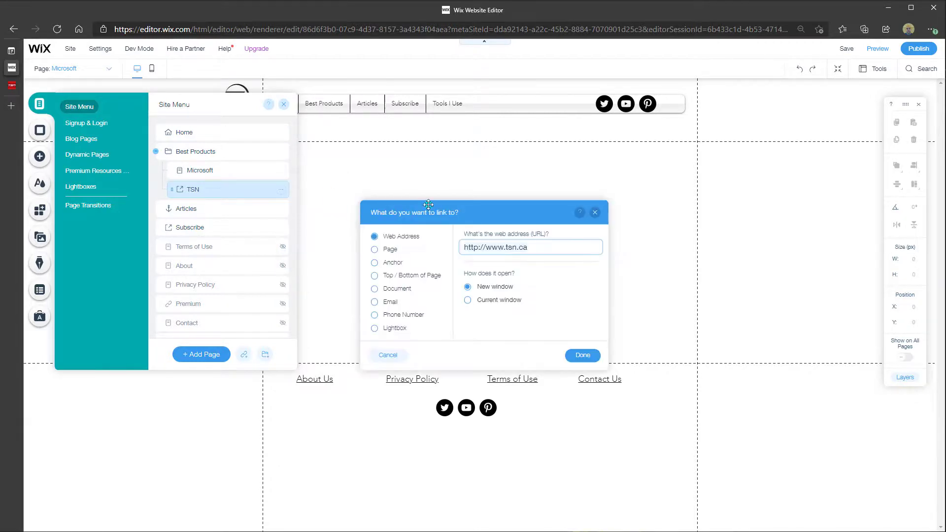